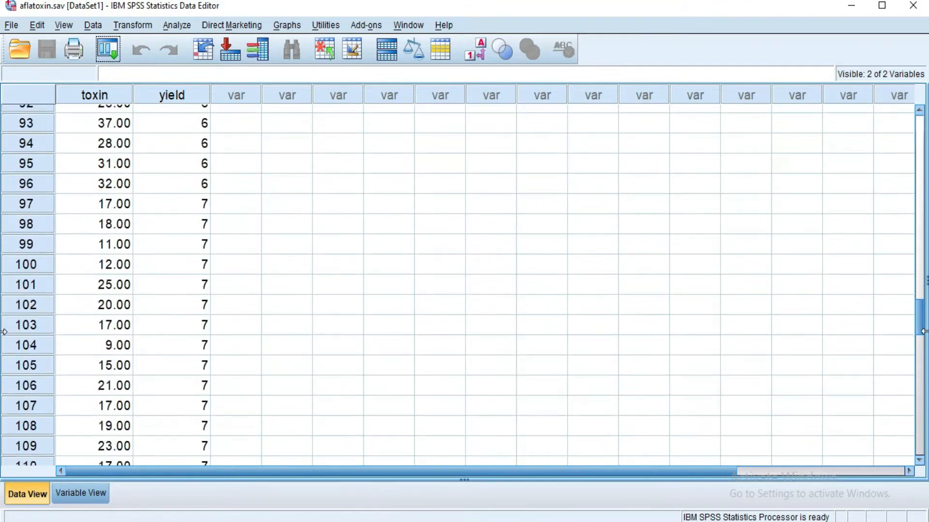
# - Select only the cases in the aflatoxin dataset that satisfy yield <= 4, filtering out the unselected cases
pyautogui.moveTo(924, 335)
pyautogui.mouseDown()
pyautogui.moveTo(924, 368)
pyautogui.moveTo(919, 118)
pyautogui.mouseUp()
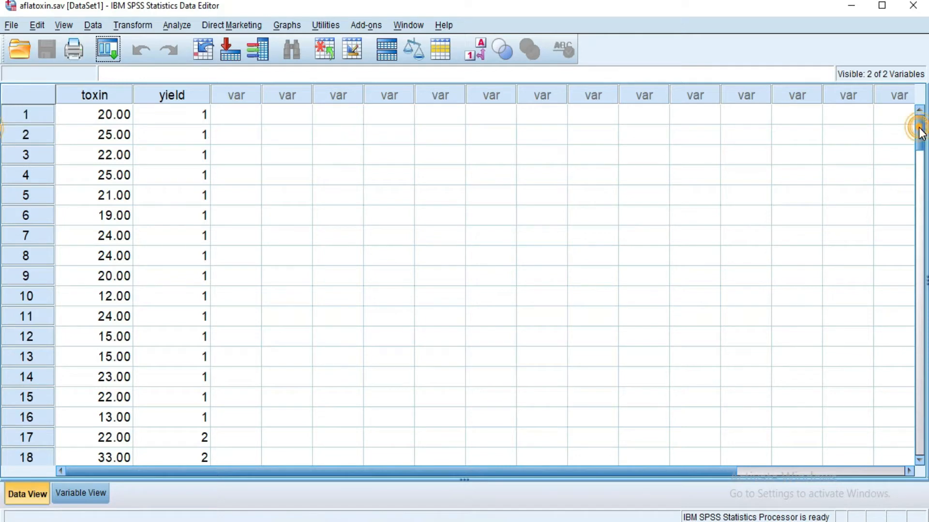
pyautogui.moveTo(919, 121); pyautogui.dragTo(915, 97)
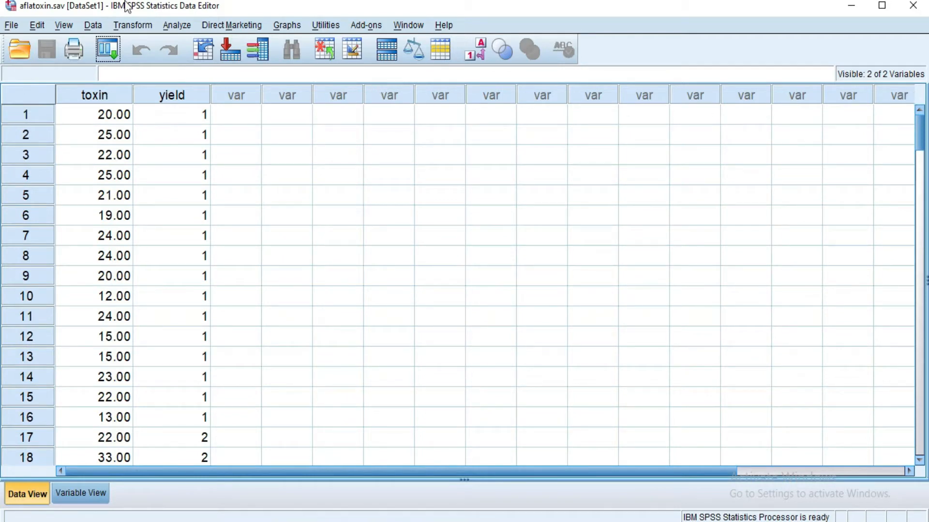
pyautogui.click(90, 28)
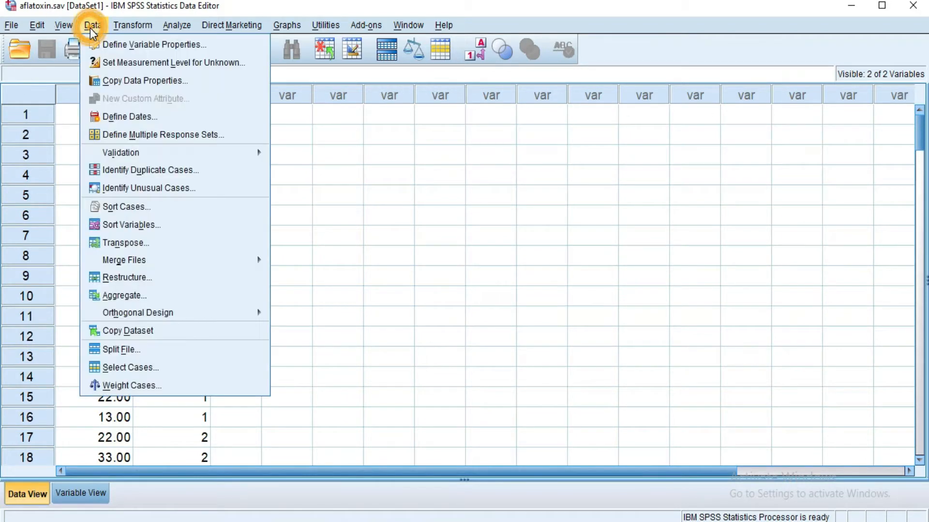
pyautogui.click(144, 368)
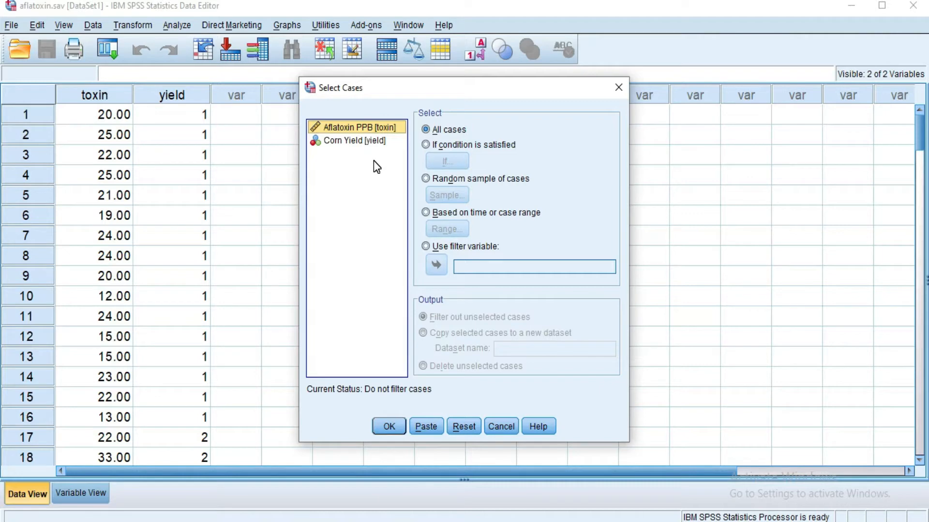
pyautogui.click(426, 146)
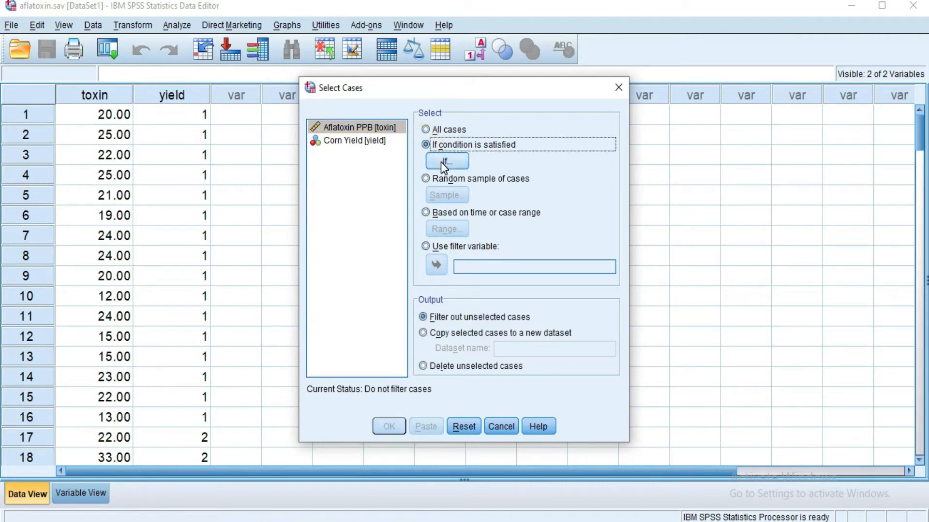
pyautogui.click(441, 162)
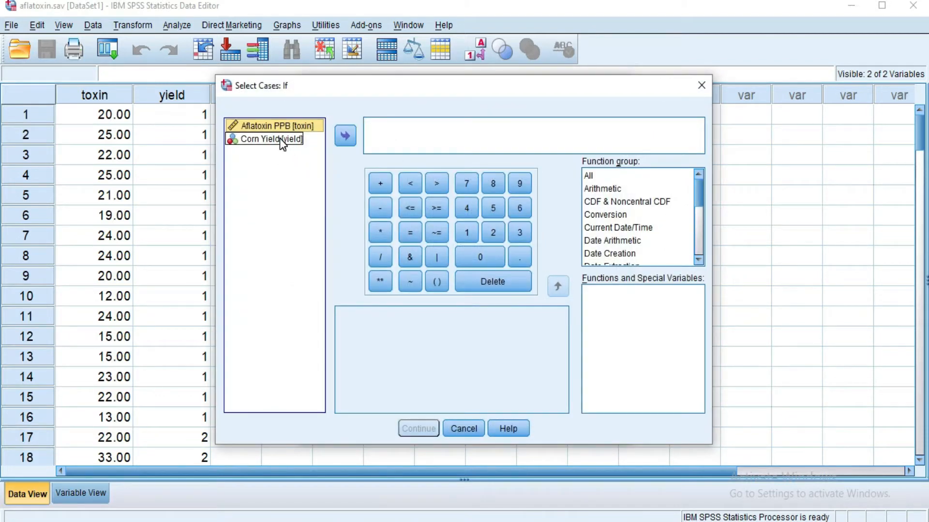
pyautogui.click(280, 139)
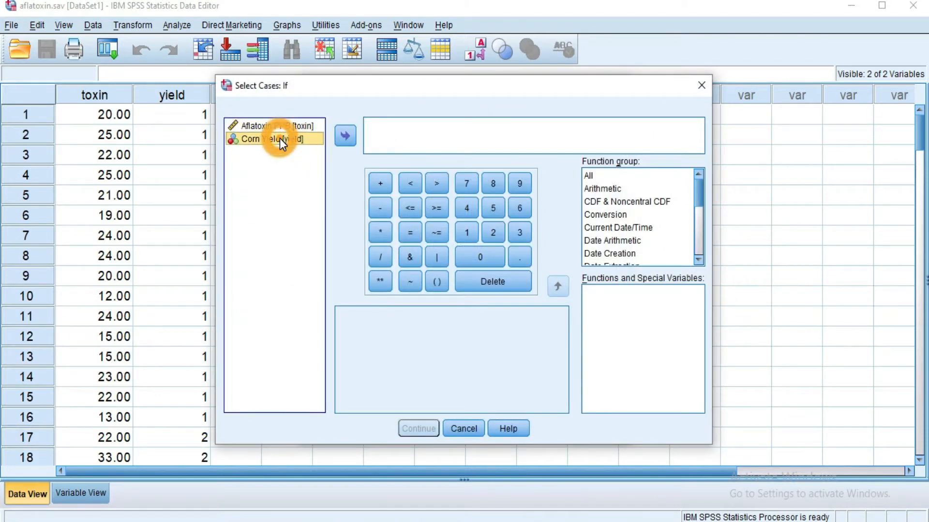
pyautogui.click(345, 138)
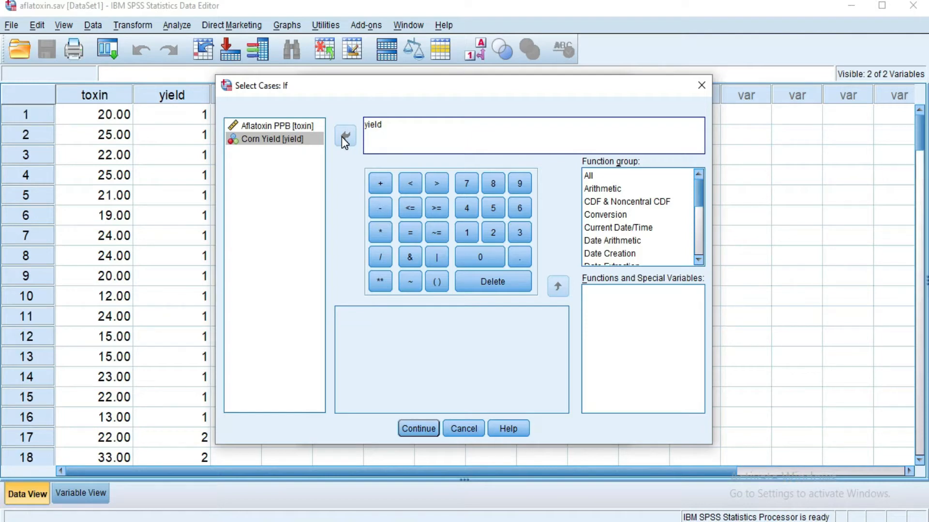
pyautogui.click(411, 209)
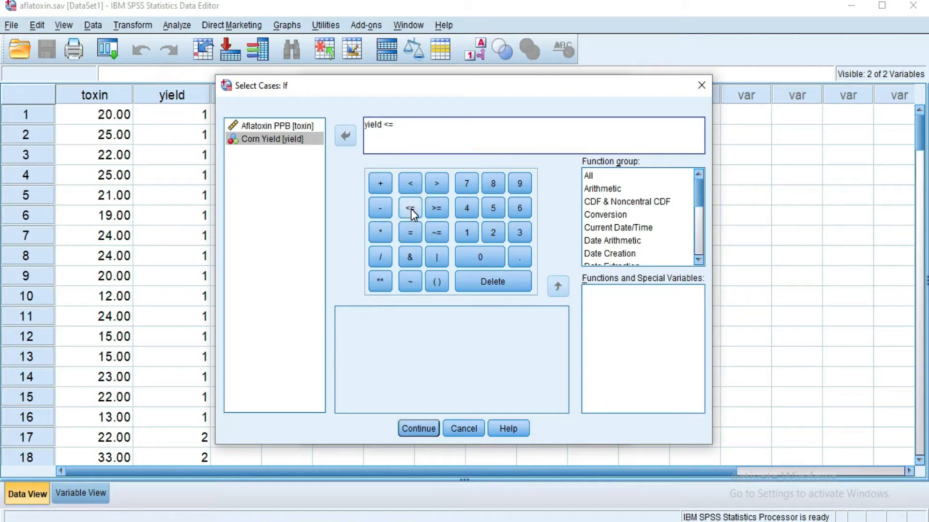
pyautogui.click(465, 208)
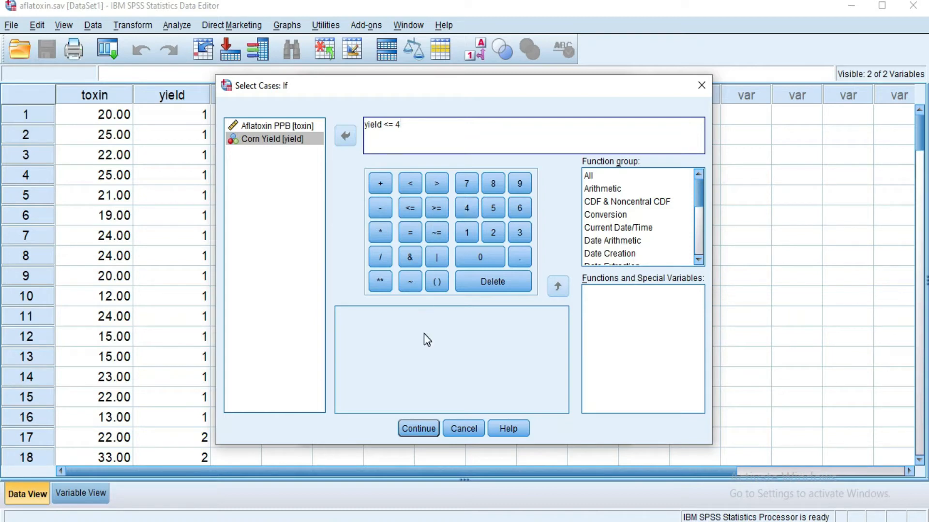
pyautogui.click(412, 429)
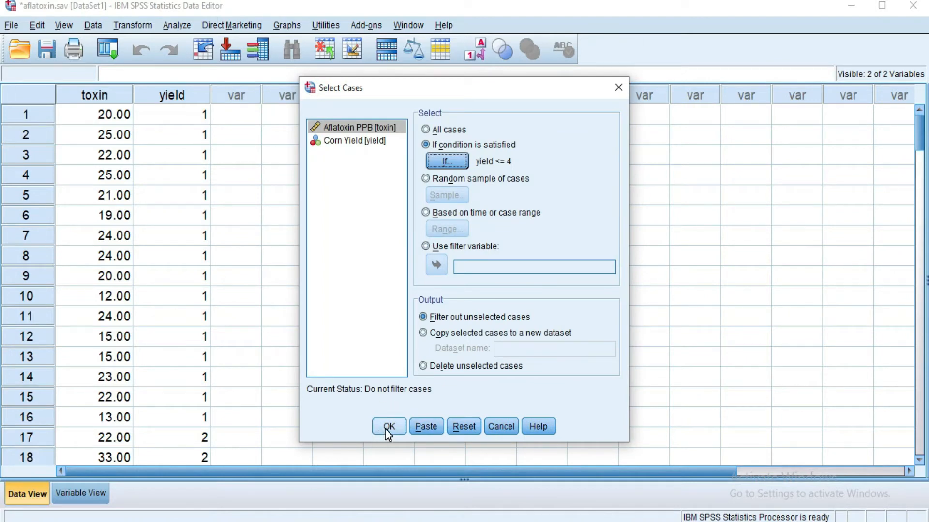
pyautogui.click(386, 430)
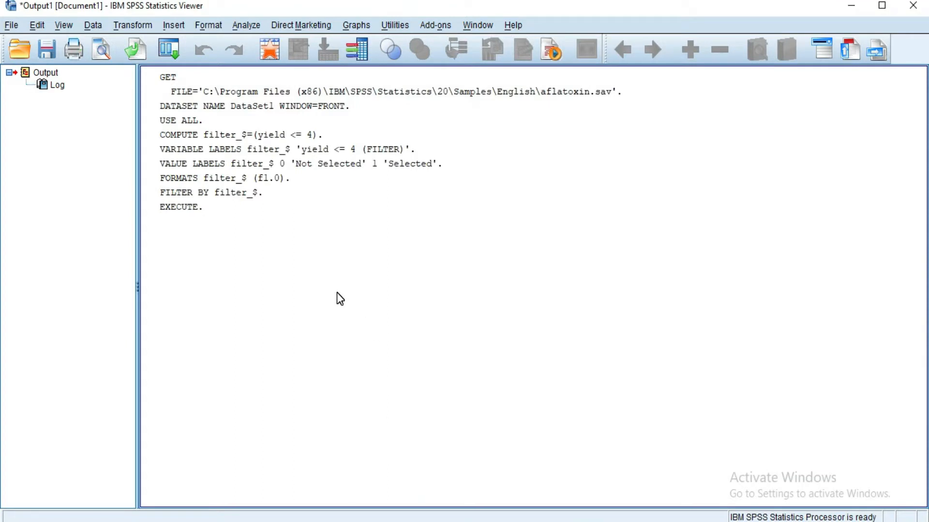
# - Return to the data to check the filtered cases, and run Frequencies on the Corn Yield variable
pyautogui.click(269, 55)
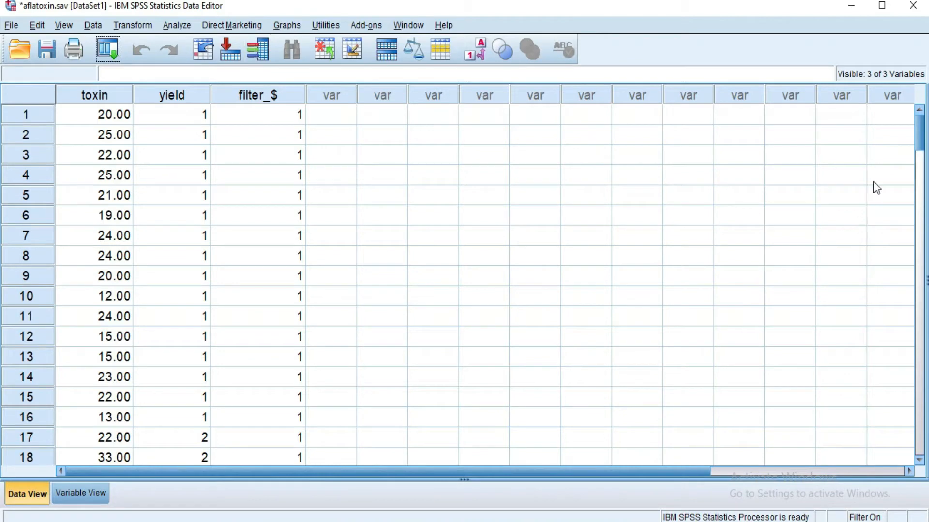
pyautogui.moveTo(920, 135); pyautogui.dragTo(921, 257)
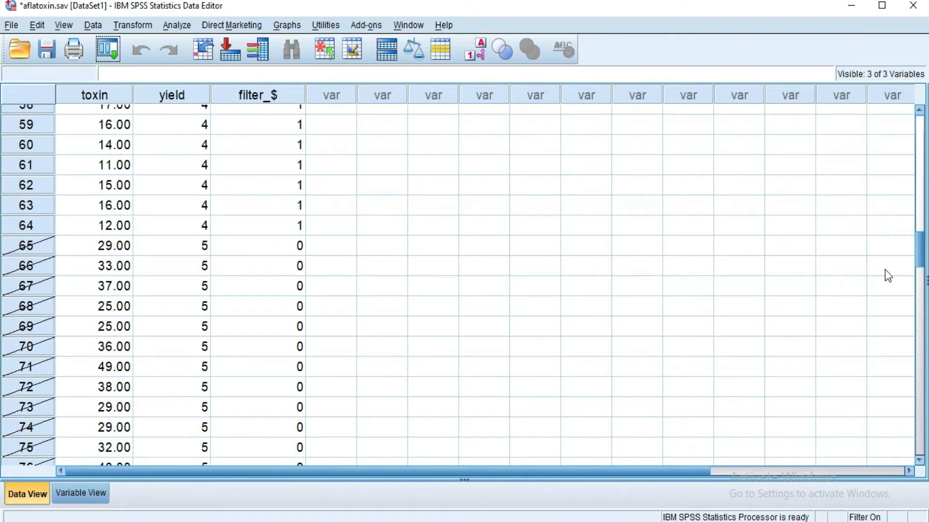
pyautogui.moveTo(919, 254); pyautogui.dragTo(915, 129)
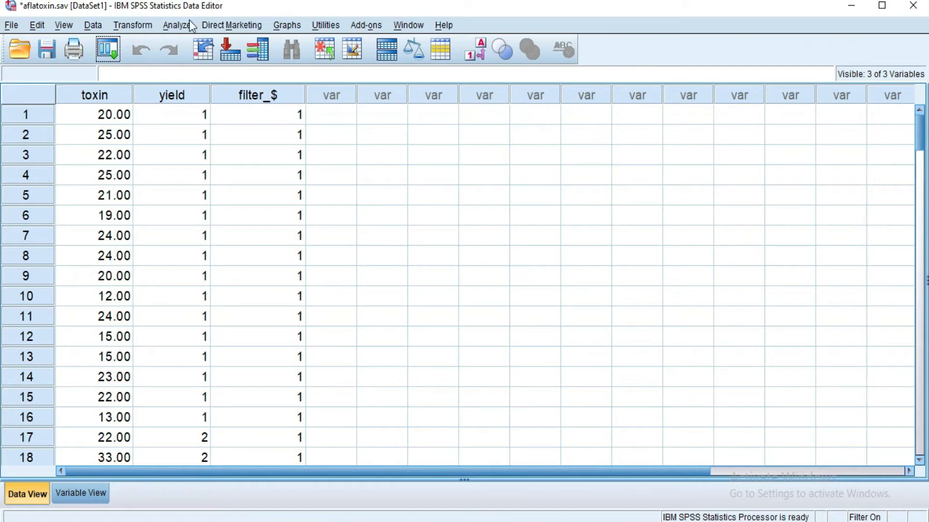
pyautogui.click(177, 25)
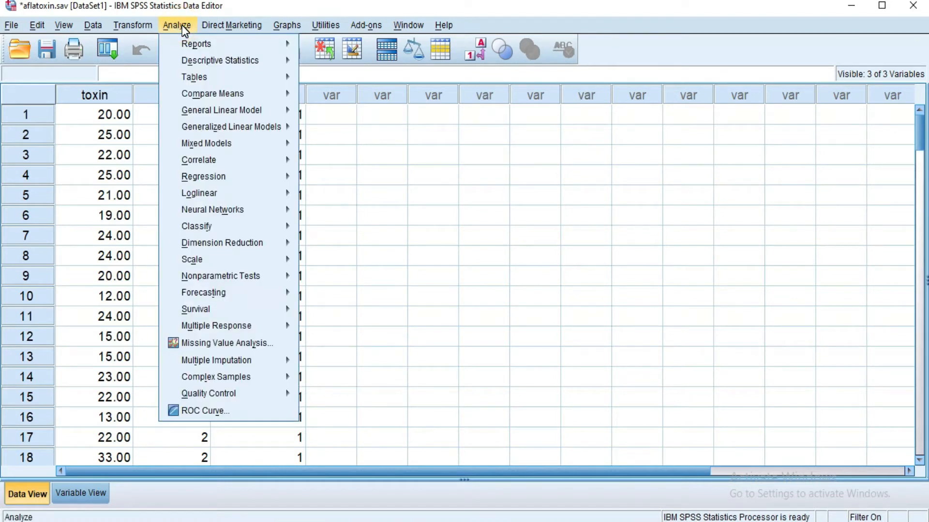
pyautogui.moveTo(256, 64)
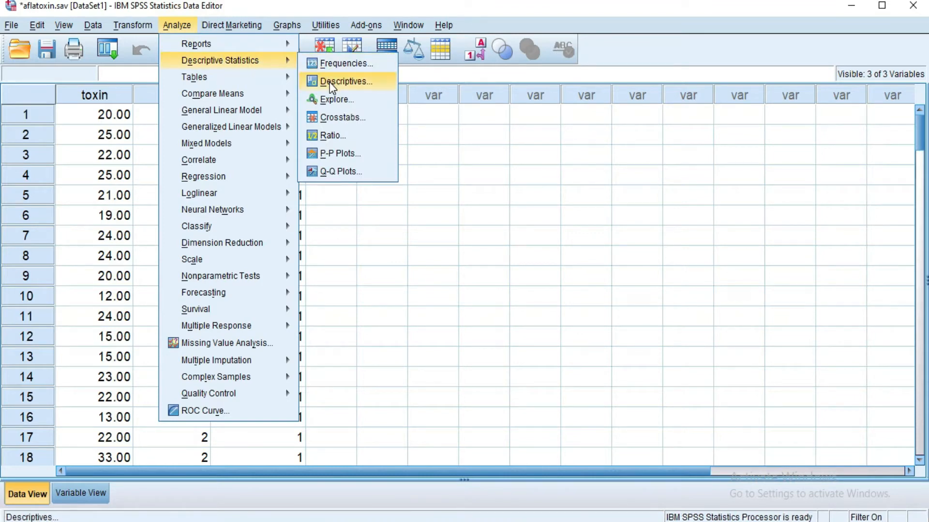
pyautogui.click(333, 63)
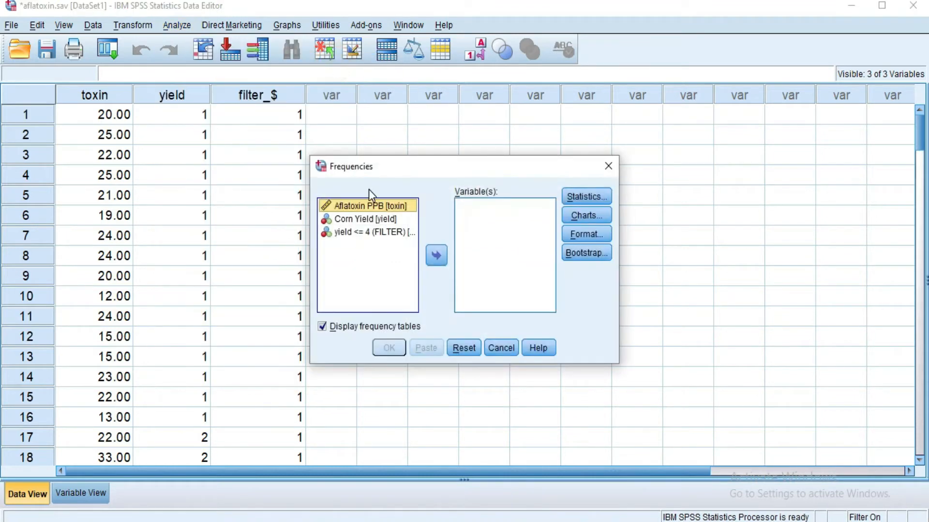
pyautogui.click(375, 218)
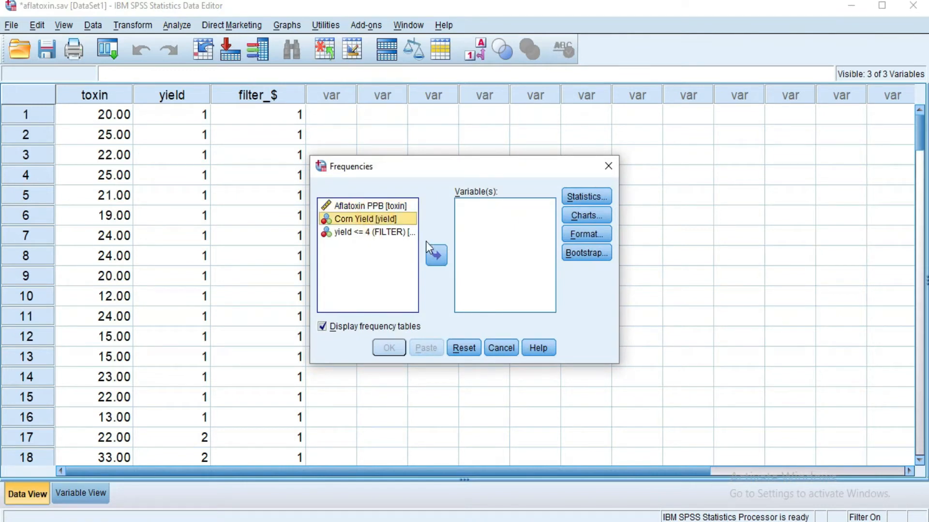
pyautogui.click(436, 255)
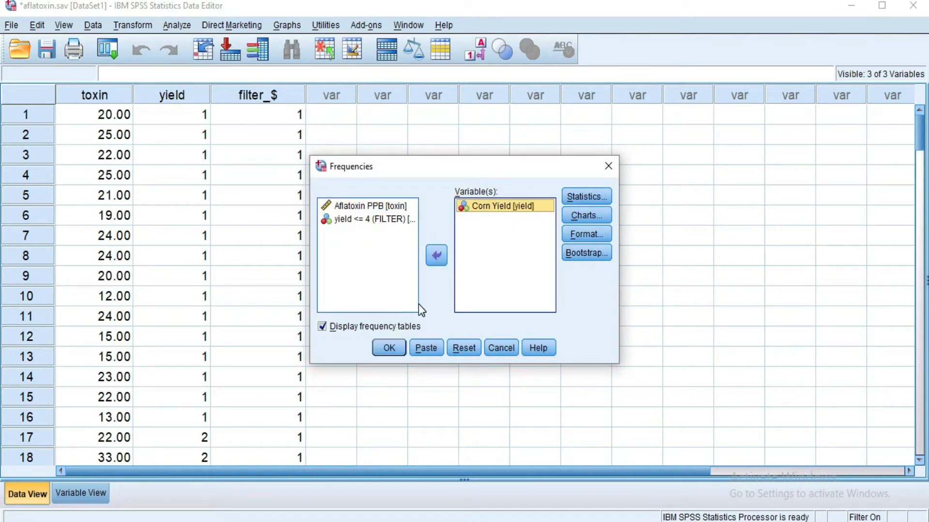
pyautogui.click(392, 349)
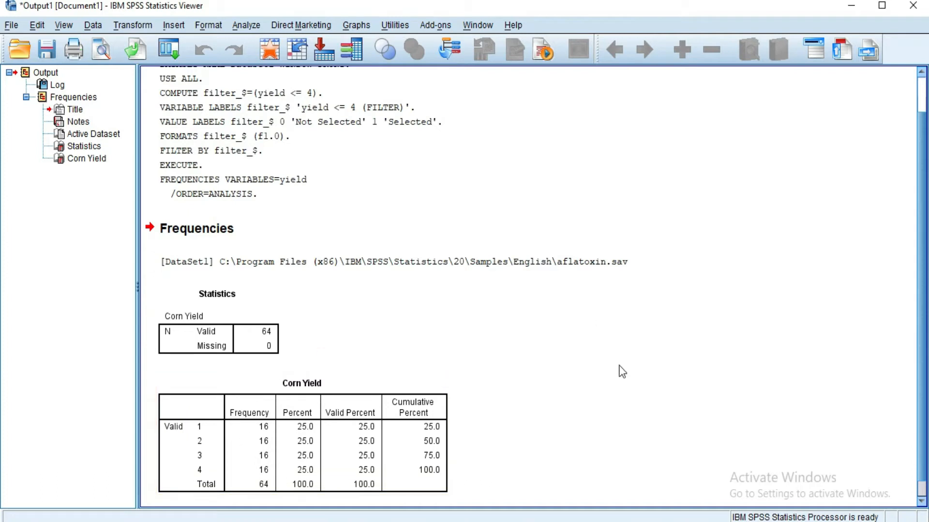
pyautogui.click(919, 370)
pyautogui.scroll(-1, 919, 370)
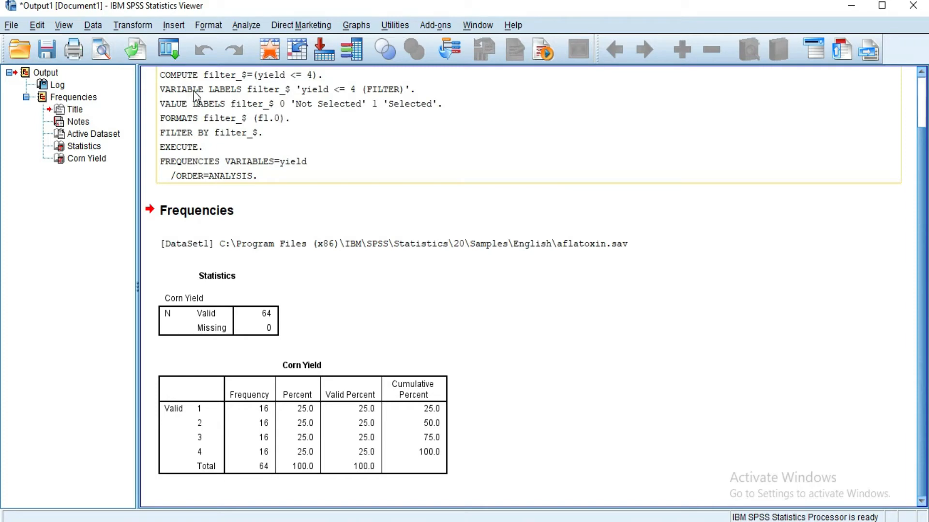
# - Change the case selection condition to yield >= 5 and apply the filter
pyautogui.click(94, 26)
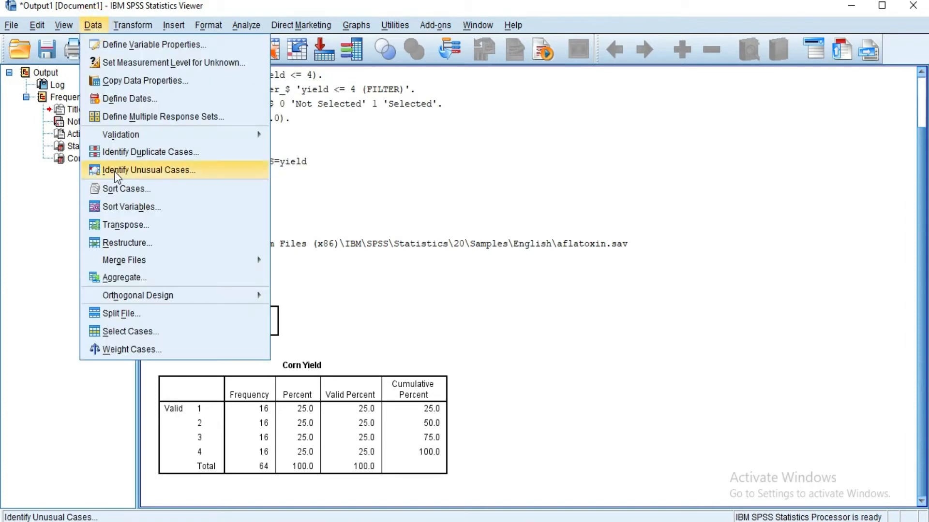
pyautogui.click(133, 330)
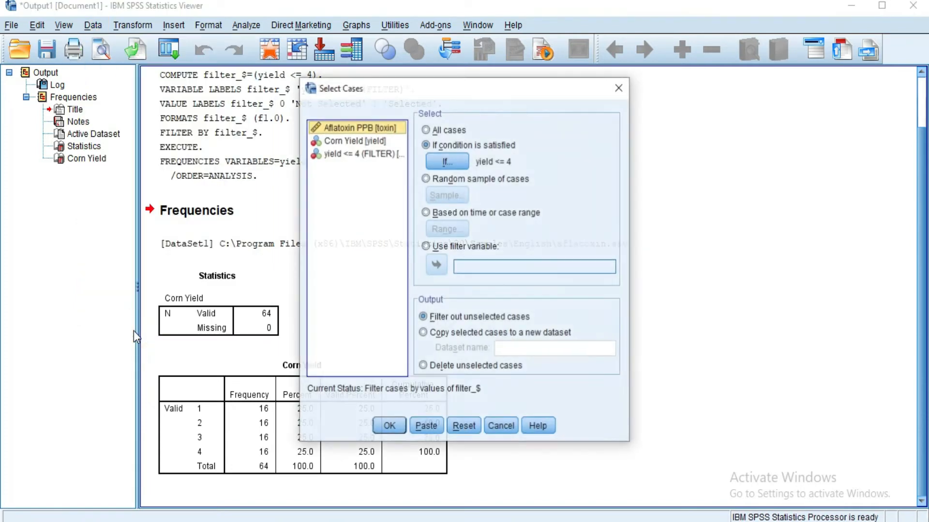
pyautogui.click(446, 160)
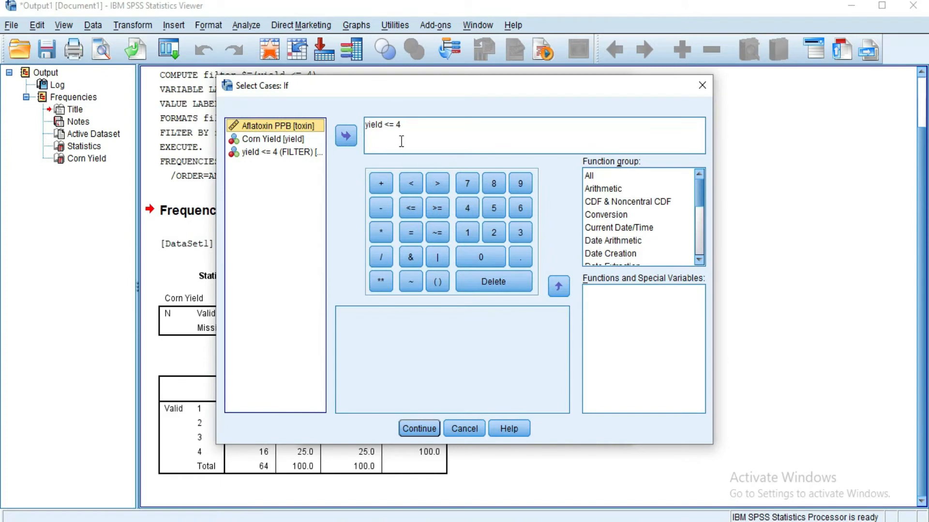
pyautogui.click(400, 124)
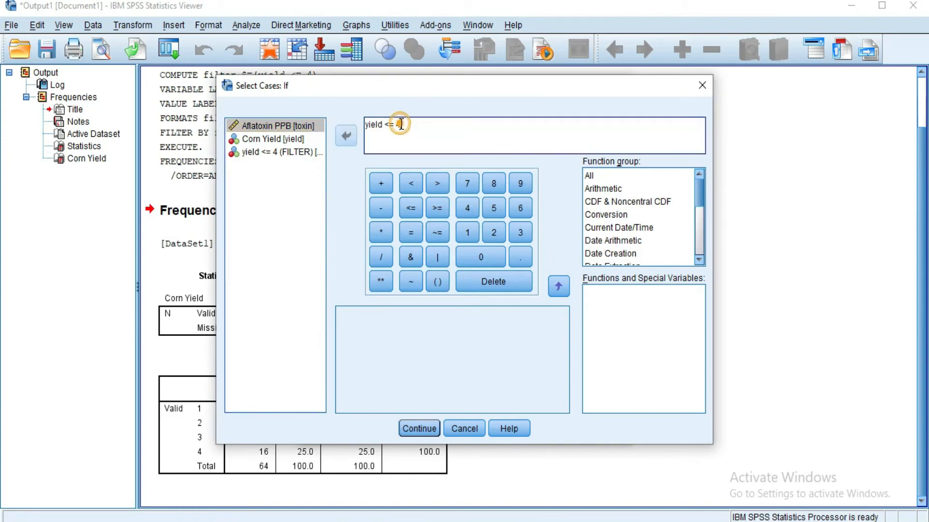
pyautogui.press('BackSpace')
pyautogui.press('BackSpace')
pyautogui.press('BackSpace')
pyautogui.press('BackSpace')
pyautogui.click(437, 209)
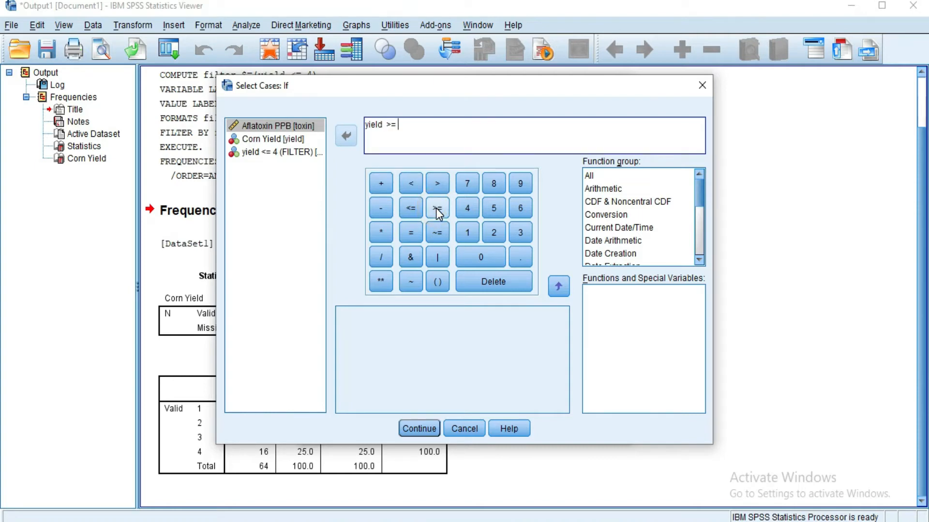
pyautogui.click(495, 209)
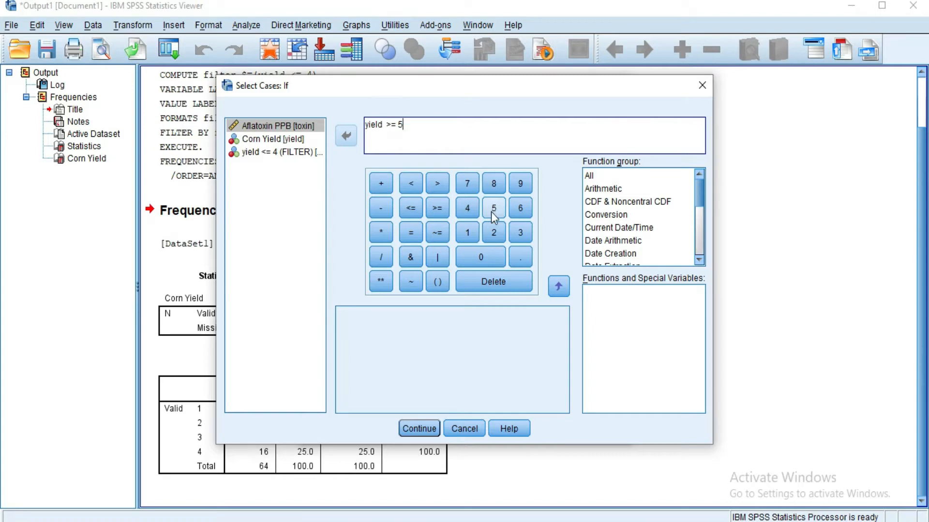
pyautogui.click(417, 428)
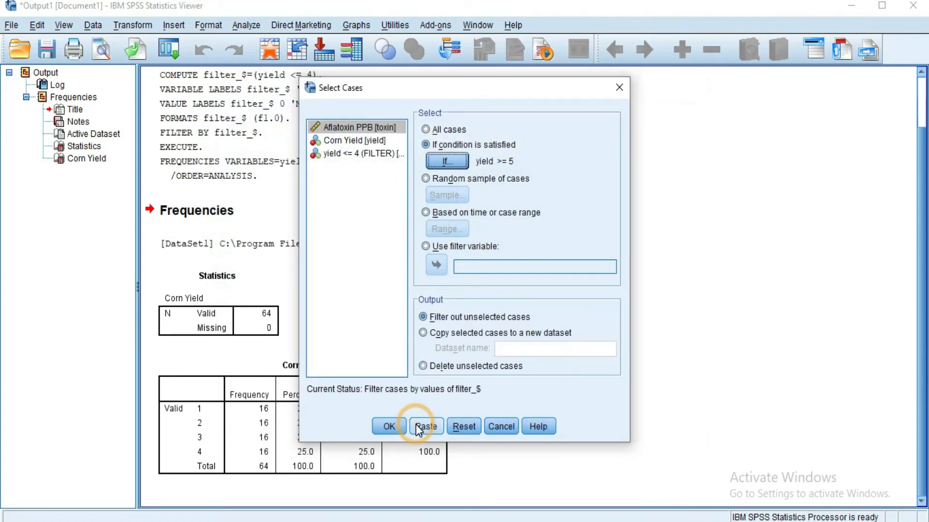
pyautogui.click(388, 427)
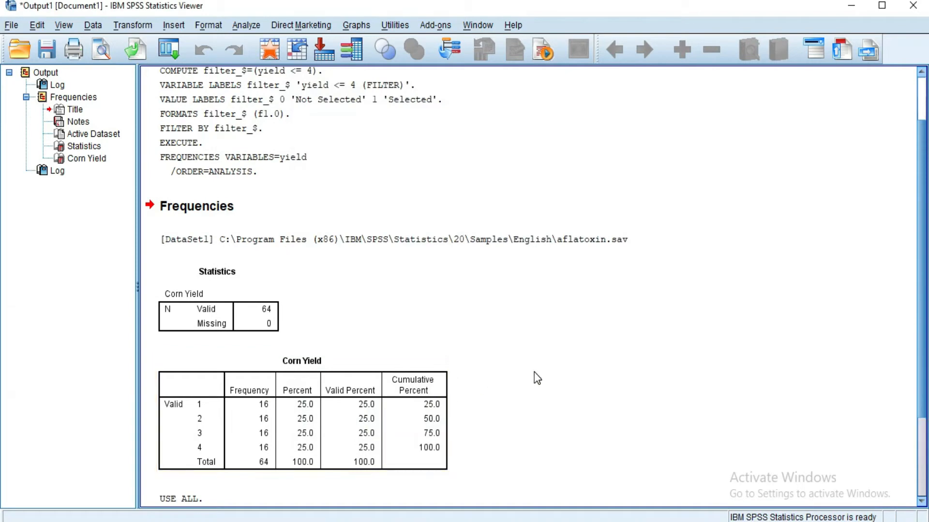
# - Return to the data to check the yield >= 5 selection, and run Frequencies on the Corn Yield variable
pyautogui.click(266, 51)
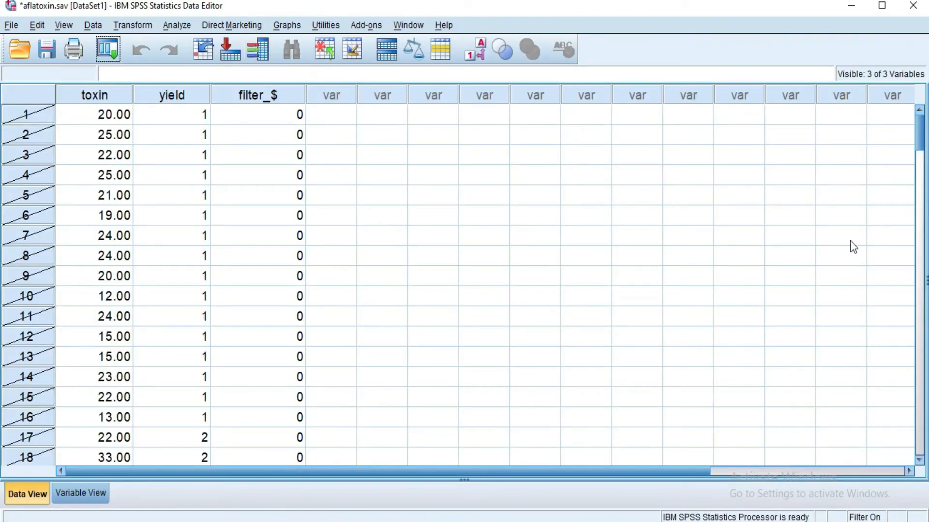
pyautogui.moveTo(921, 138); pyautogui.dragTo(924, 242)
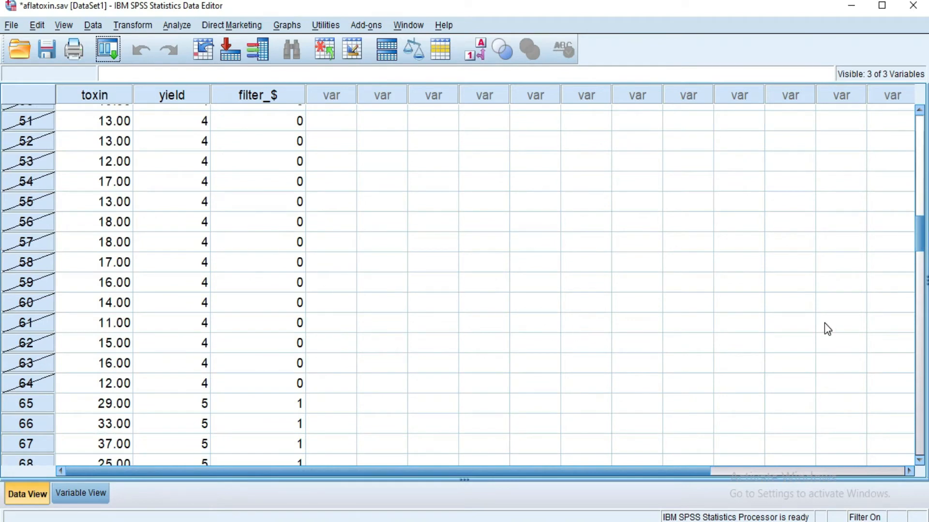
pyautogui.moveTo(922, 237); pyautogui.dragTo(906, 133)
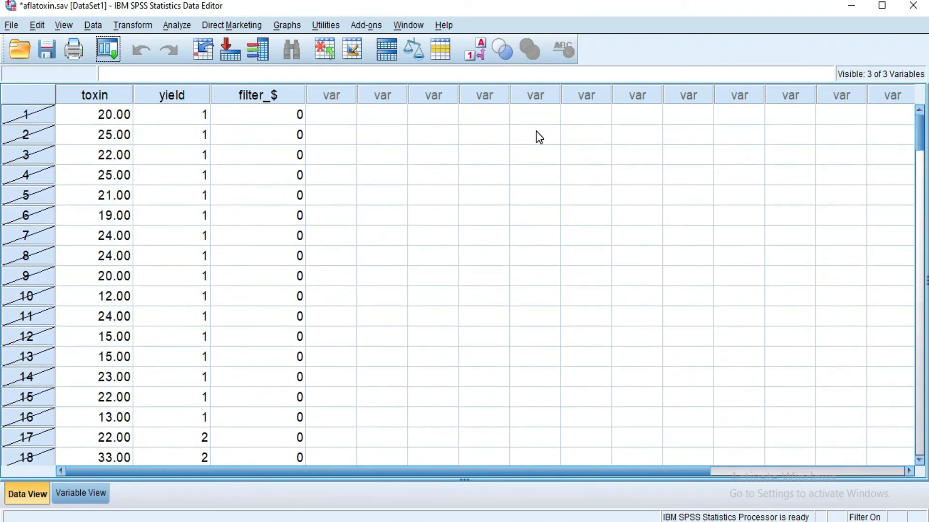
pyautogui.click(176, 25)
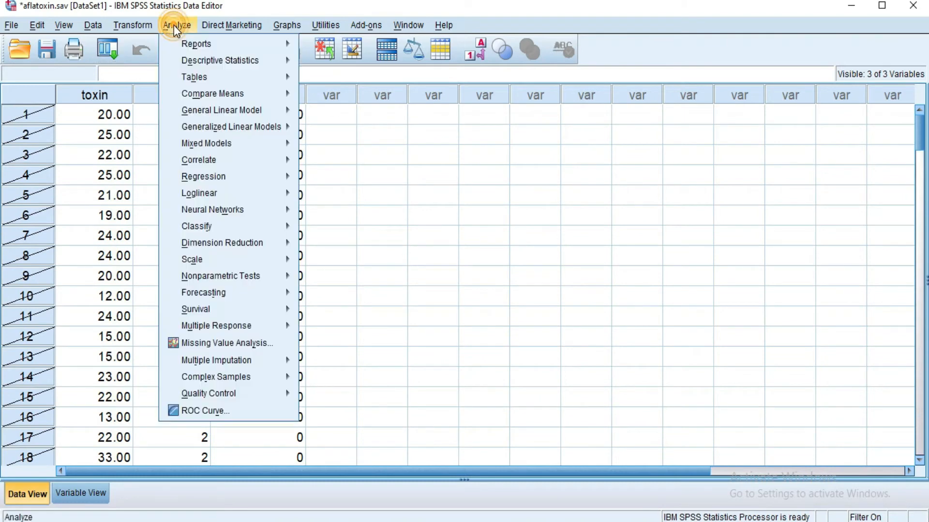
pyautogui.moveTo(237, 61)
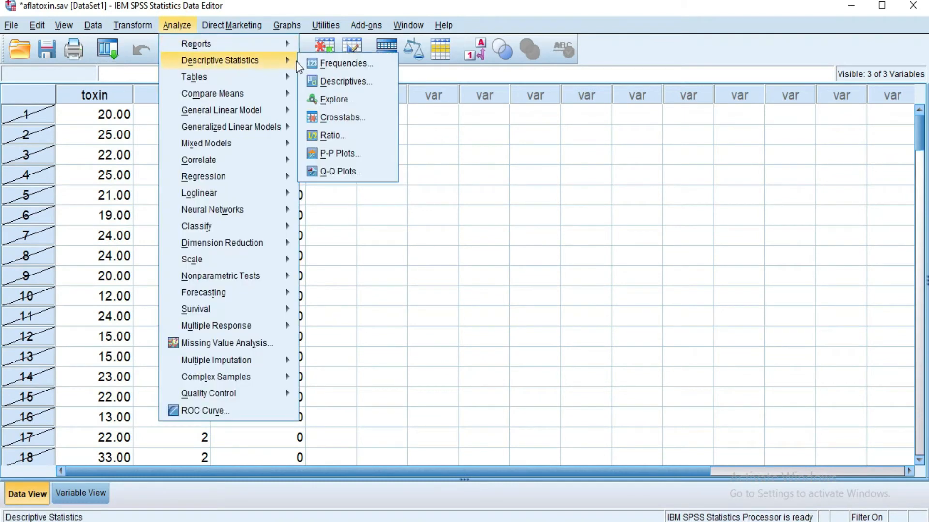
pyautogui.click(325, 64)
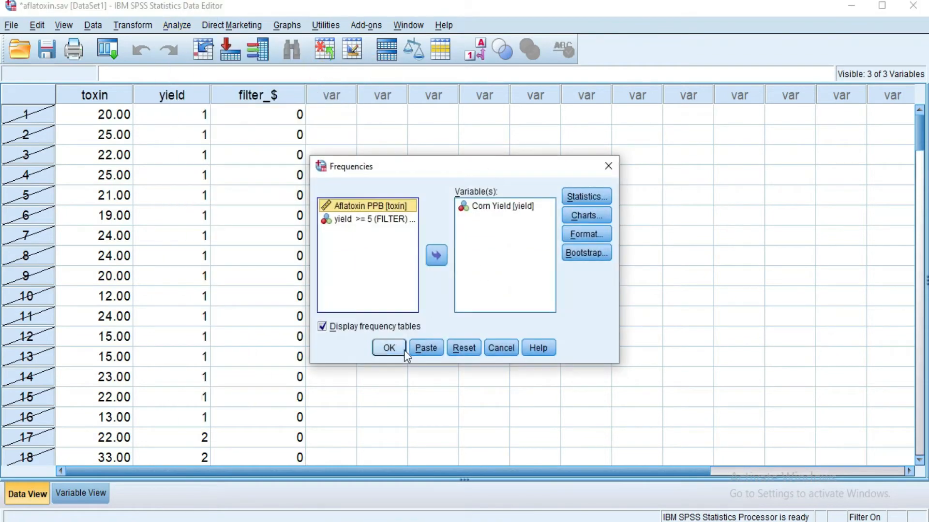
pyautogui.click(389, 348)
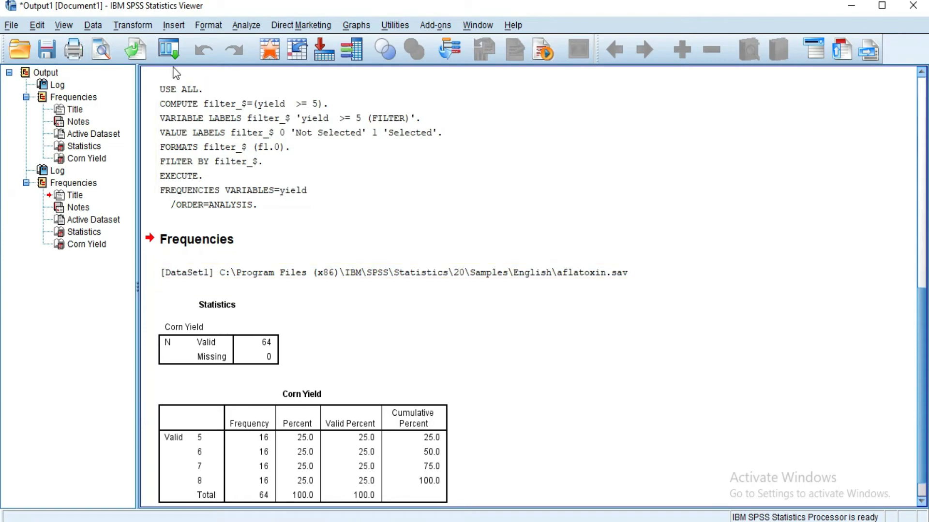
# - Open the Select Cases condition for editing and clear the existing yield >= 5 expression
pyautogui.click(93, 26)
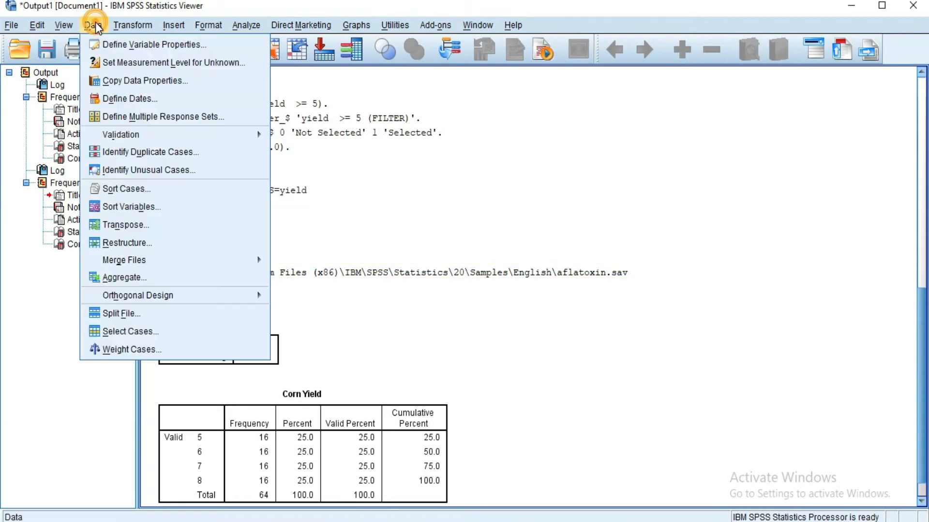
pyautogui.click(147, 331)
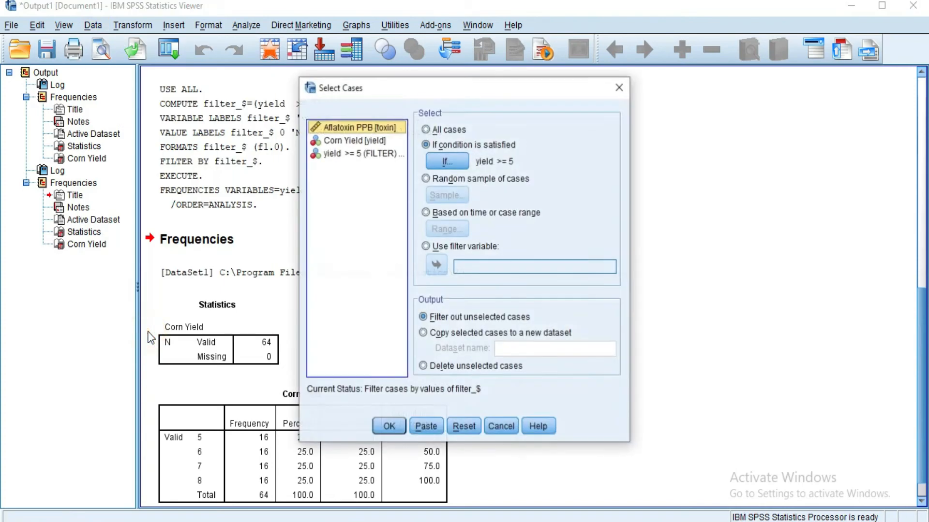
pyautogui.click(445, 161)
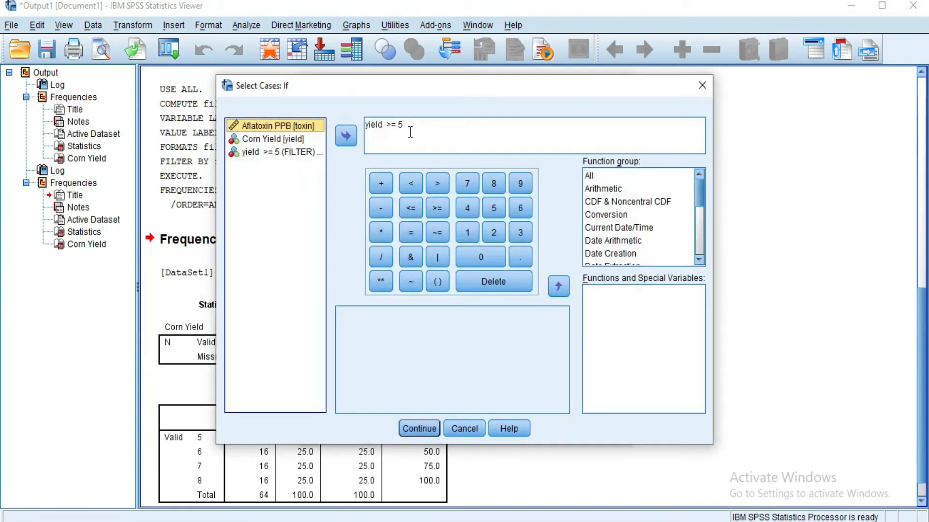
pyautogui.click(405, 125)
pyautogui.press('BackSpace')
pyautogui.press('BackSpace')
pyautogui.press('BackSpace')
pyautogui.press('BackSpace')
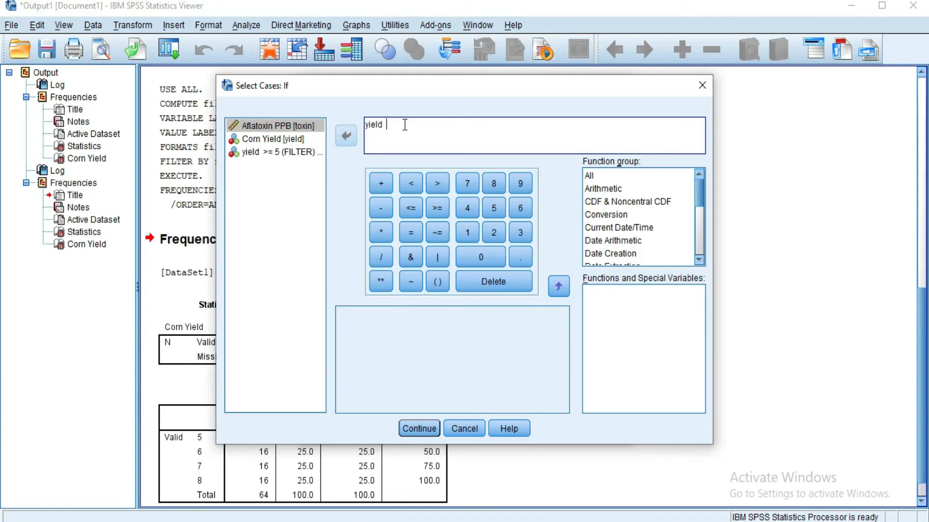
pyautogui.press('BackSpace')
pyautogui.press('BackSpace')
pyautogui.press('BackSpace')
pyautogui.press('BackSpace')
pyautogui.press('BackSpace')
pyautogui.press('BackSpace')
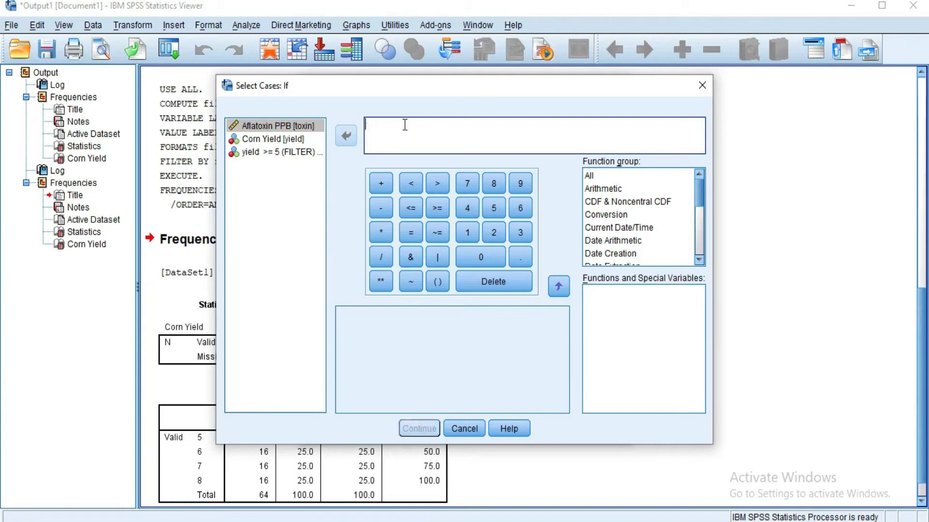
# - Build the start of the selection condition as yield = 1 | yield=3
pyautogui.doubleClick(267, 142)
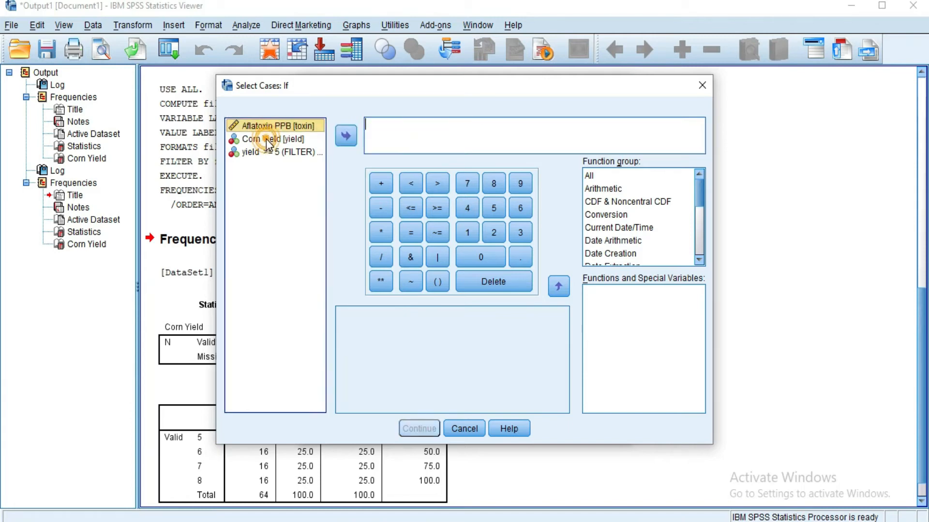
pyautogui.click(411, 233)
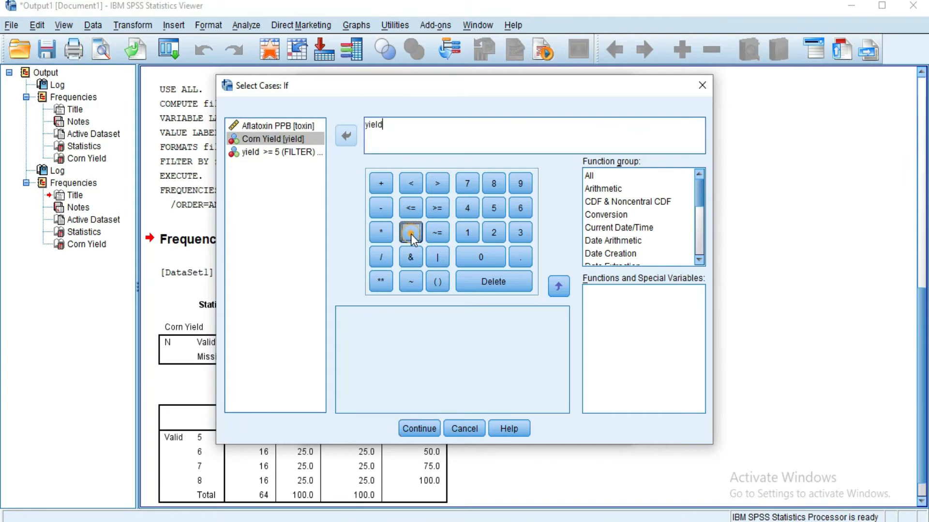
pyautogui.click(468, 233)
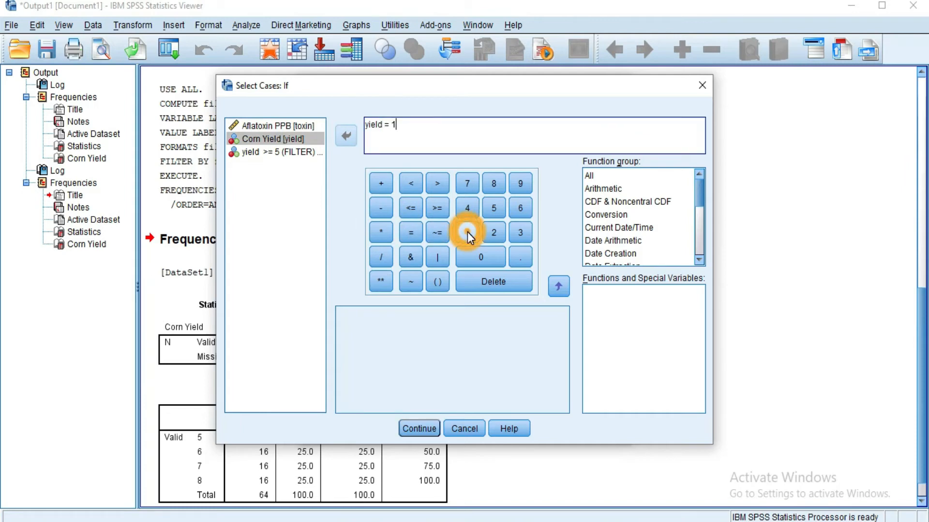
pyautogui.click(437, 259)
pyautogui.doubleClick(277, 139)
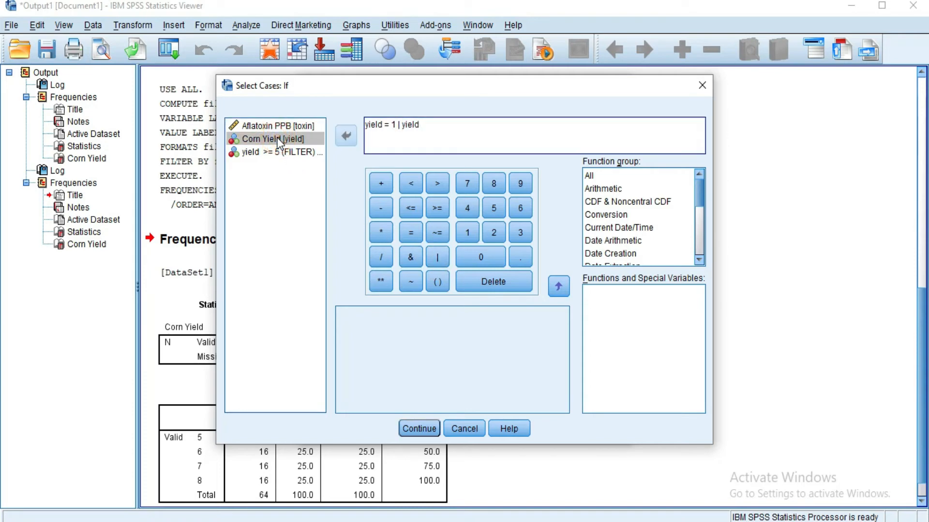
pyautogui.write('=')
pyautogui.click(515, 234)
# - Extend the selection condition with | yield=7 | yield=8 and apply the filter
pyautogui.click(443, 257)
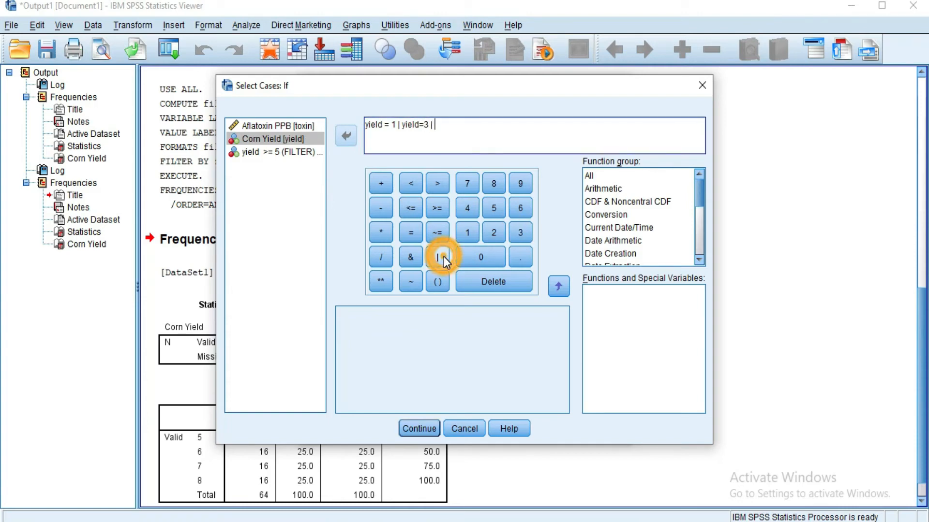
pyautogui.click(274, 137)
pyautogui.doubleClick(274, 138)
pyautogui.write('=3 | yield=')
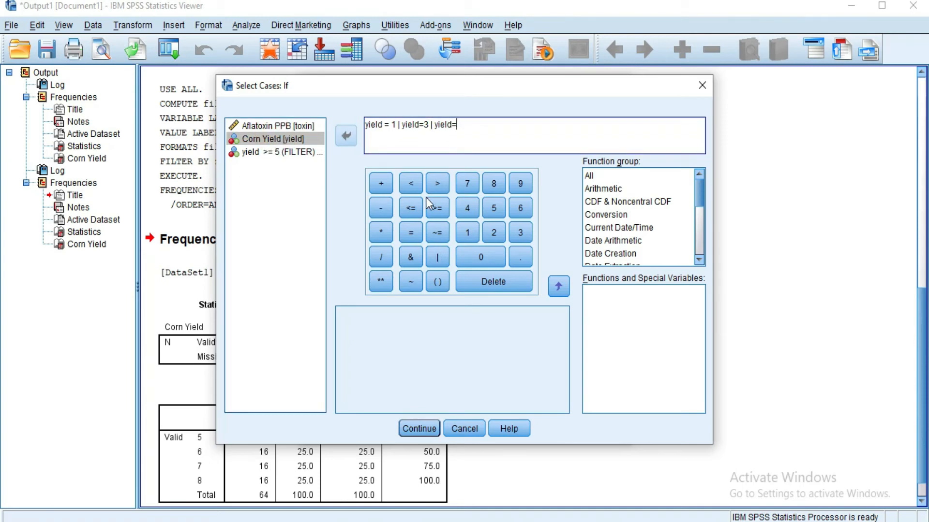
pyautogui.click(468, 184)
pyautogui.click(438, 258)
pyautogui.doubleClick(286, 140)
pyautogui.write('=8')
pyautogui.click(408, 429)
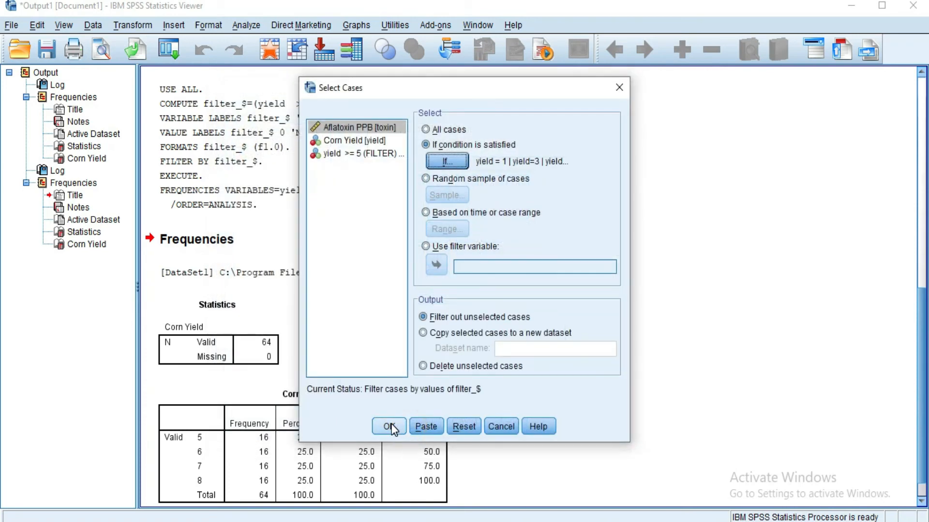
pyautogui.click(386, 426)
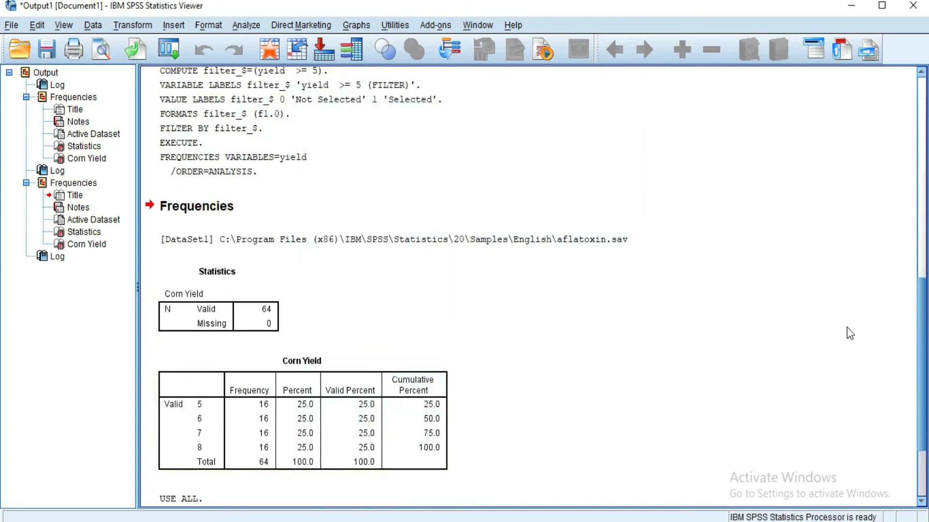
# - Check the filter syntax and filtered rows for yields 1, 3, 7 and 8, and run Frequencies on Corn Yield
pyautogui.moveTo(922, 319); pyautogui.dragTo(924, 391)
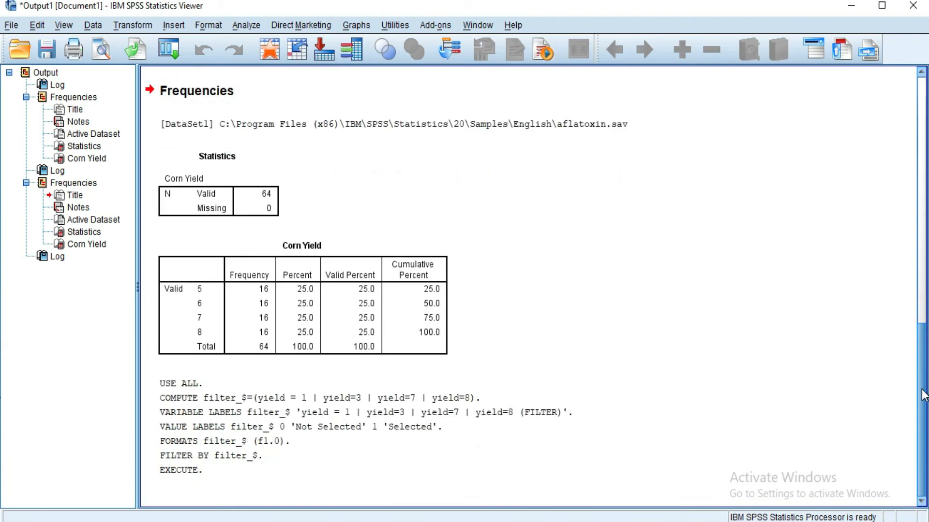
pyautogui.click(269, 47)
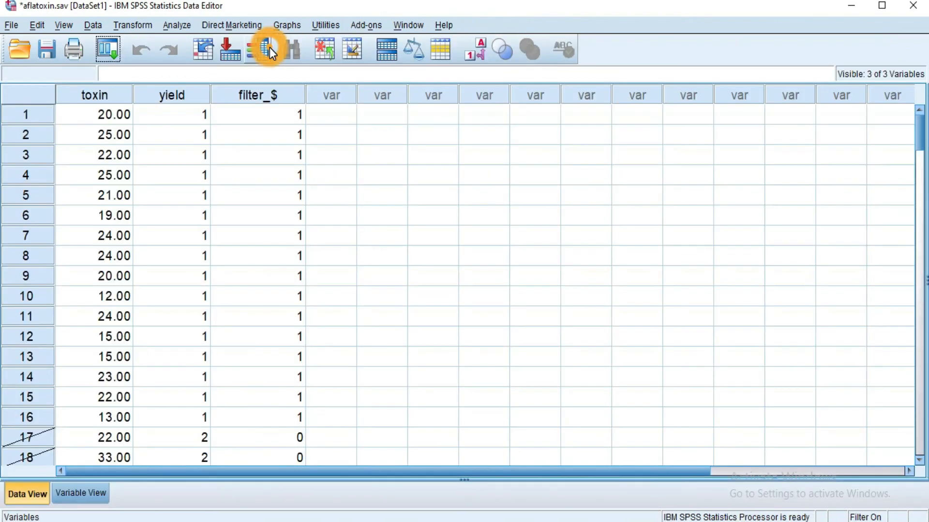
pyautogui.click(919, 140)
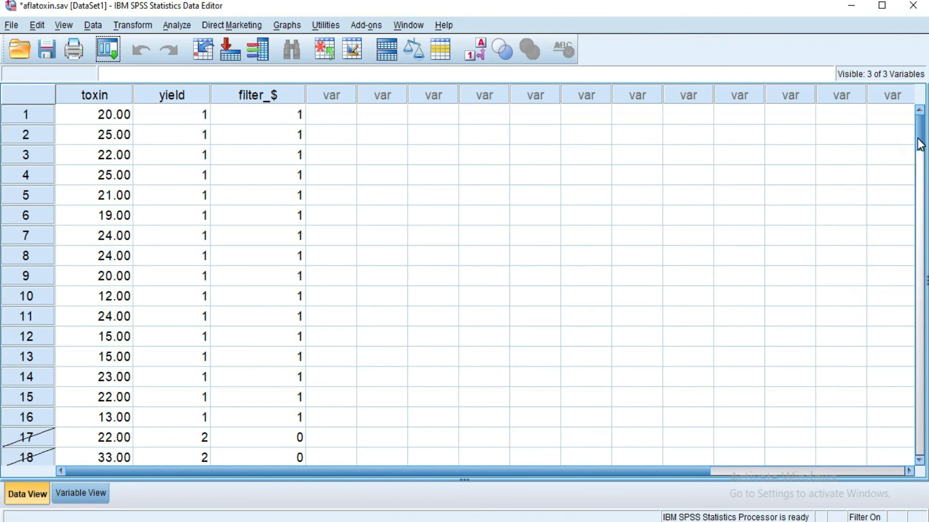
pyautogui.moveTo(919, 144); pyautogui.dragTo(919, 190)
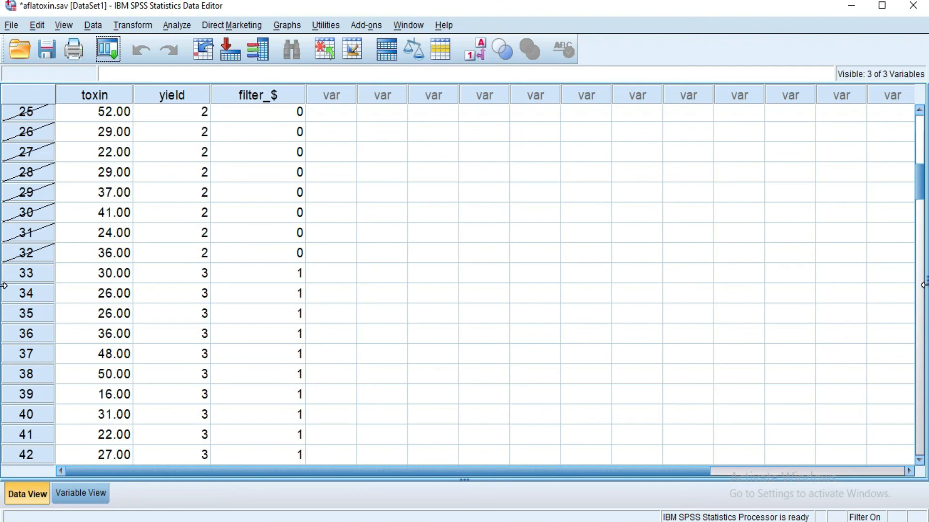
pyautogui.moveTo(918, 191); pyautogui.dragTo(924, 144)
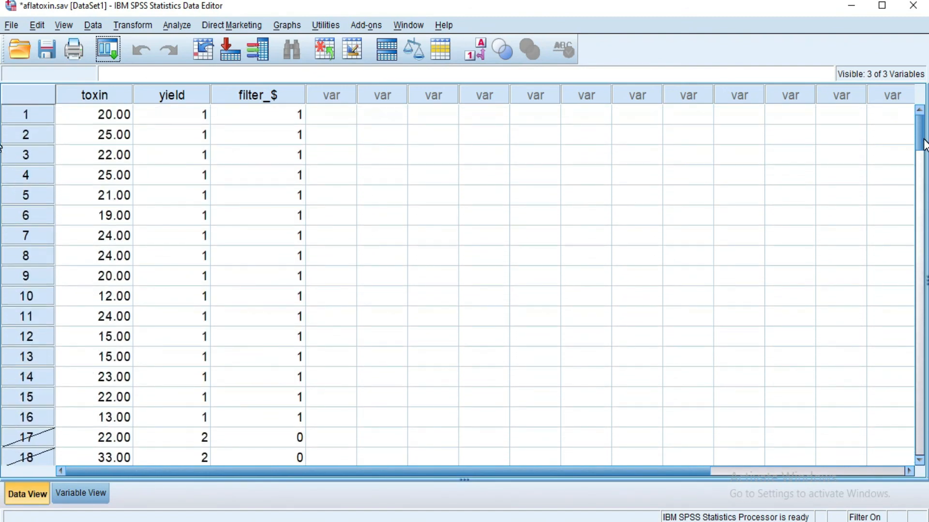
pyautogui.click(182, 25)
pyautogui.moveTo(232, 60)
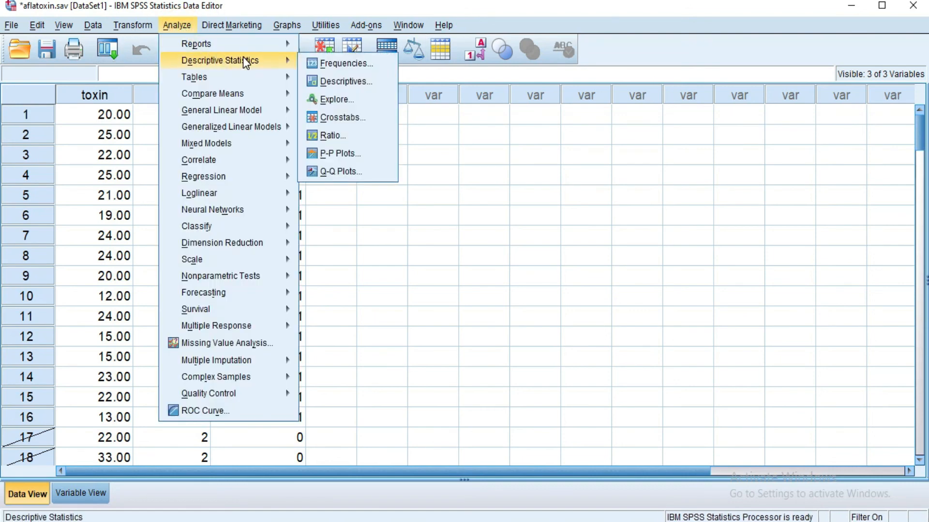
pyautogui.click(316, 62)
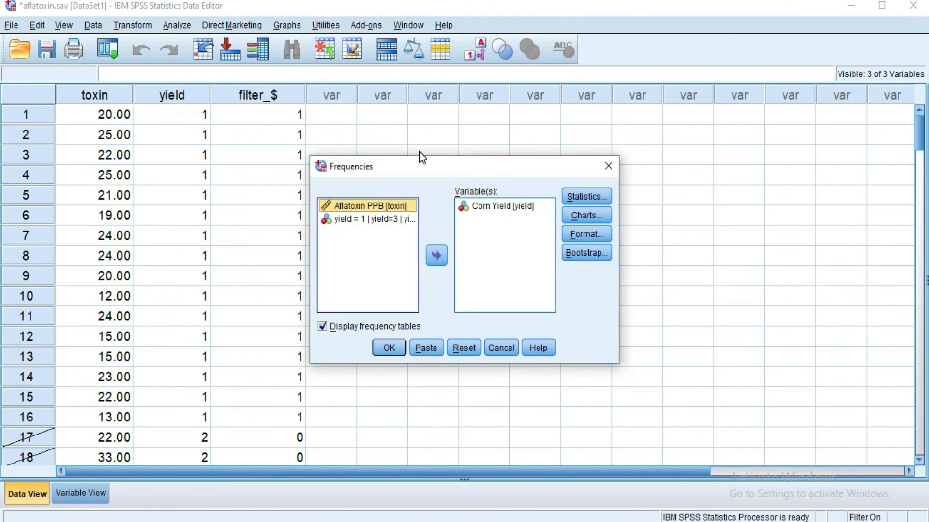
pyautogui.click(389, 348)
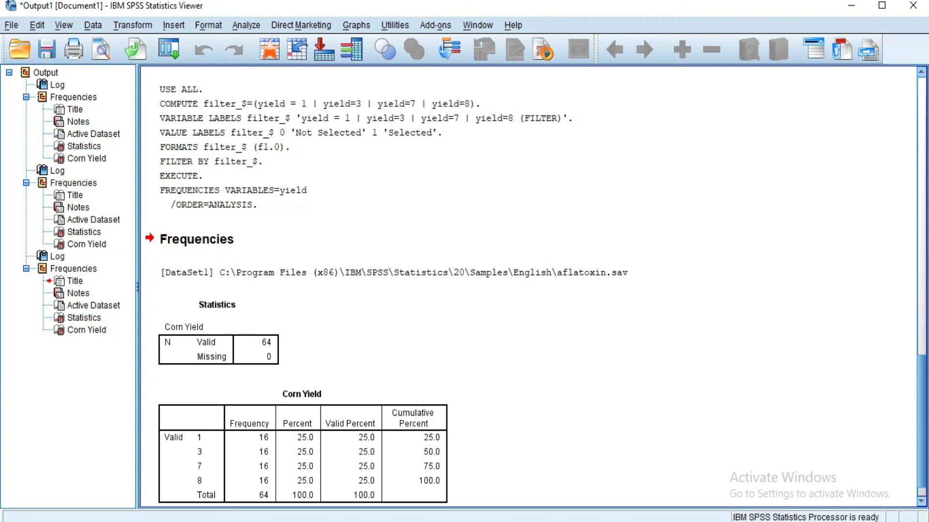
pyautogui.click(791, 521)
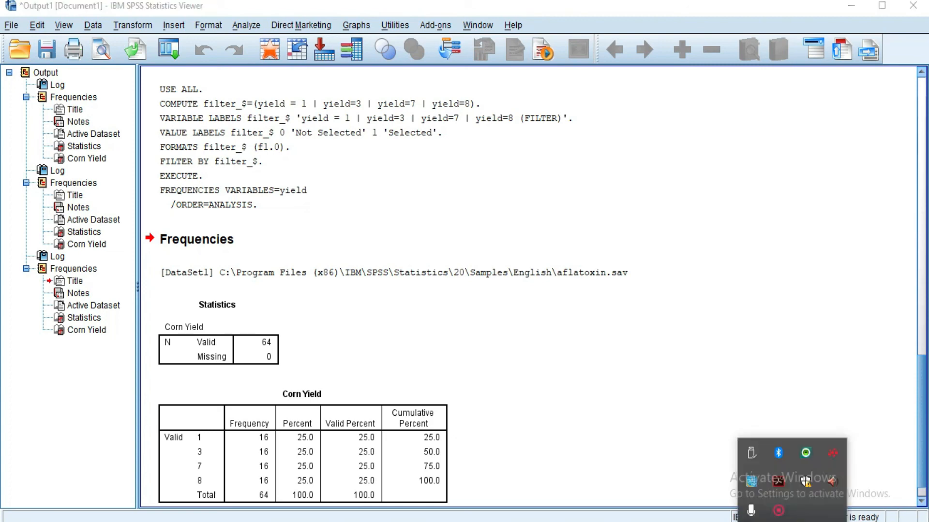